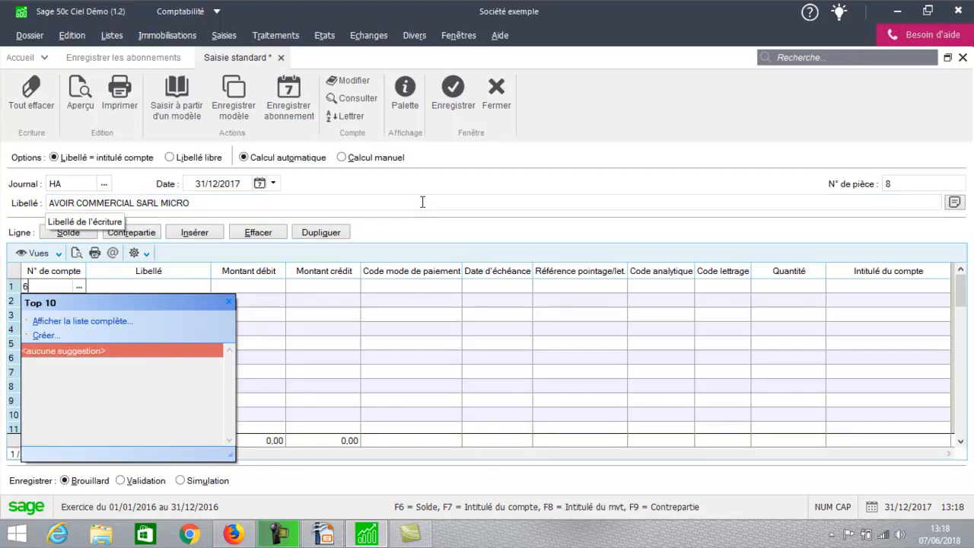
Fill the first line with account 609000, Rabais remises rist. sur achats, and a credit of 10
{"action": "type", "text": "09"}
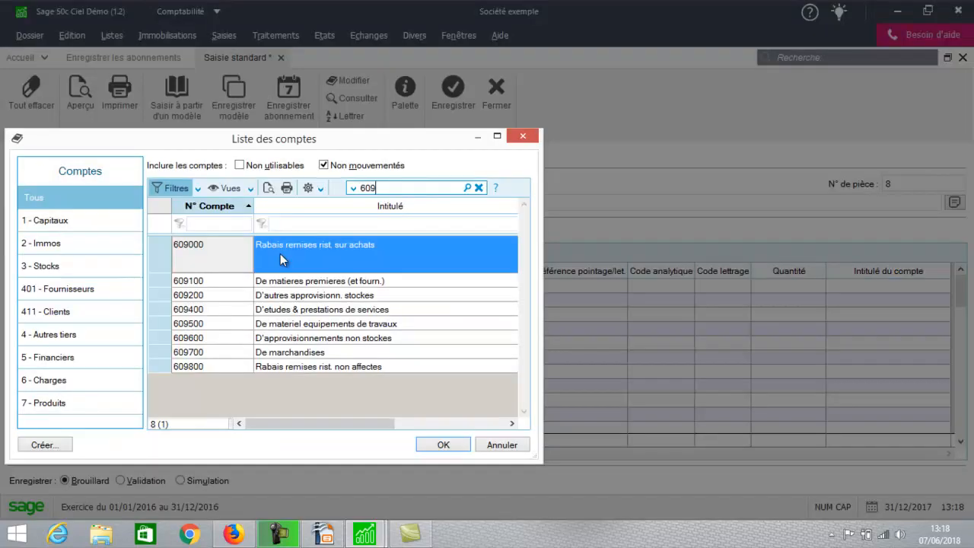
{"action": "double_click", "coordinate": [280, 259]}
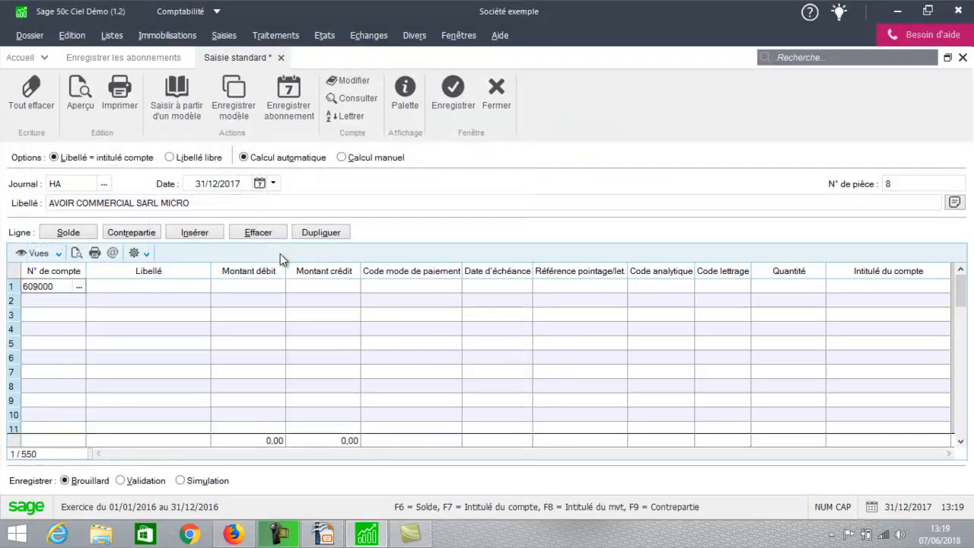
{"action": "key", "text": "Tab"}
{"action": "left_click", "coordinate": [342, 285]}
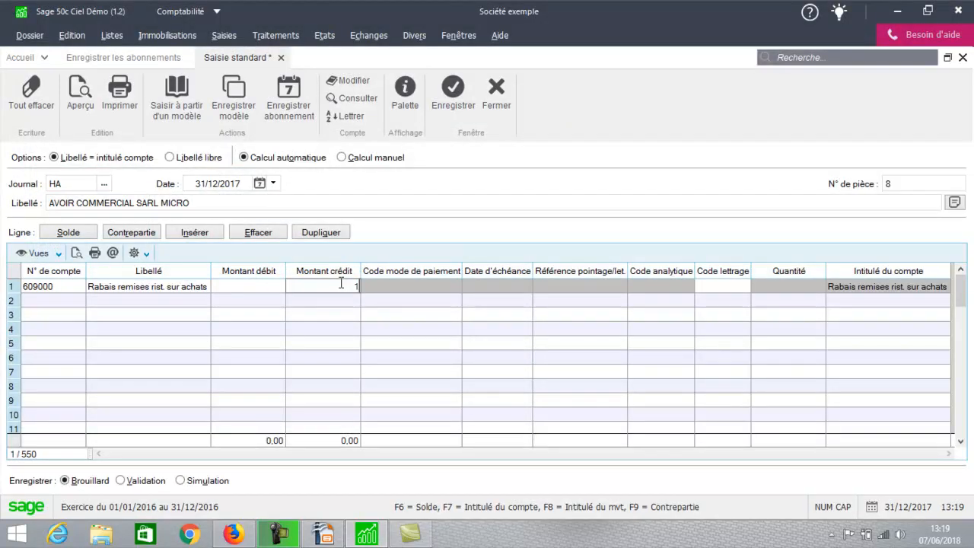
{"action": "type", "text": "10"}
{"action": "key", "text": "Return"}
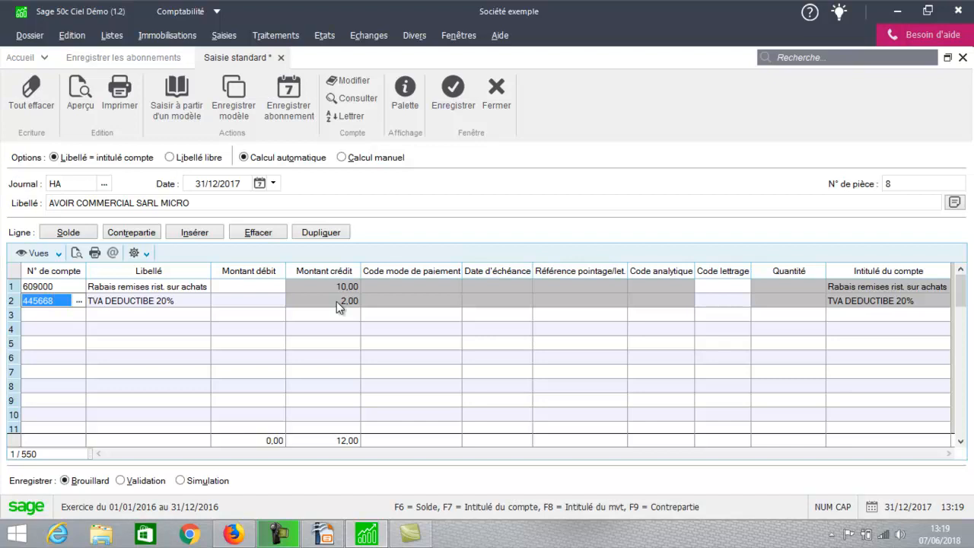
Add a third line for supplier account 401MICRO with a debit of 12 and save the entry
{"action": "left_click", "coordinate": [53, 314]}
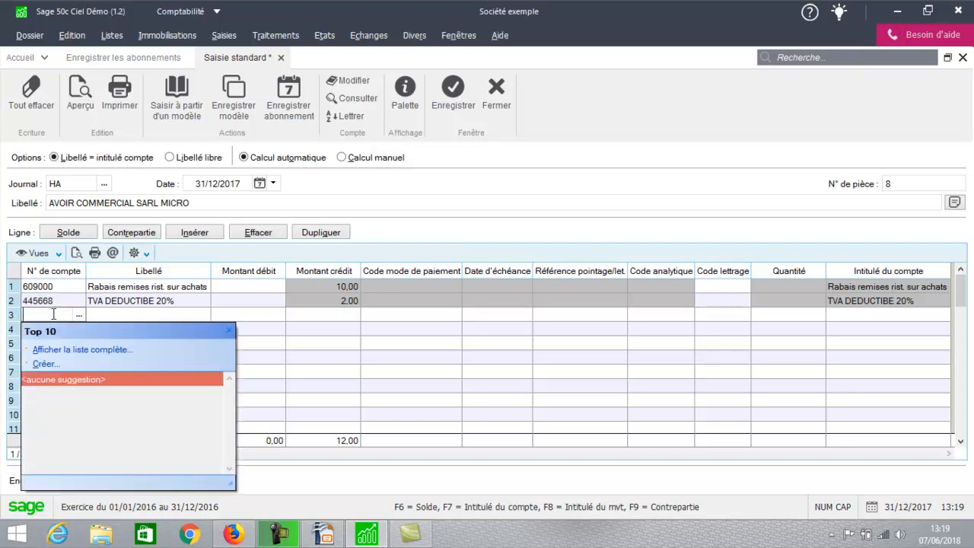
{"action": "type", "text": "401MICRO"}
{"action": "key", "text": "Tab"}
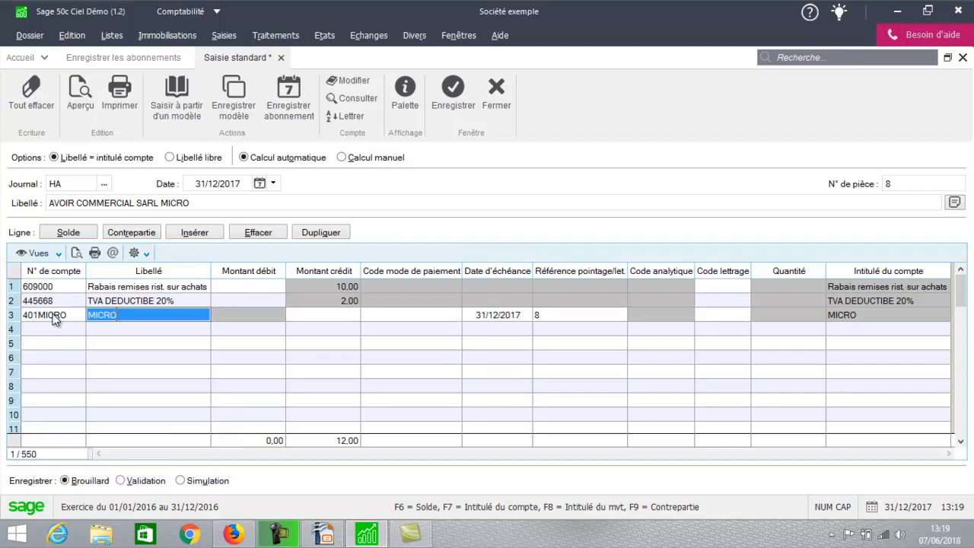
{"action": "left_click", "coordinate": [245, 314]}
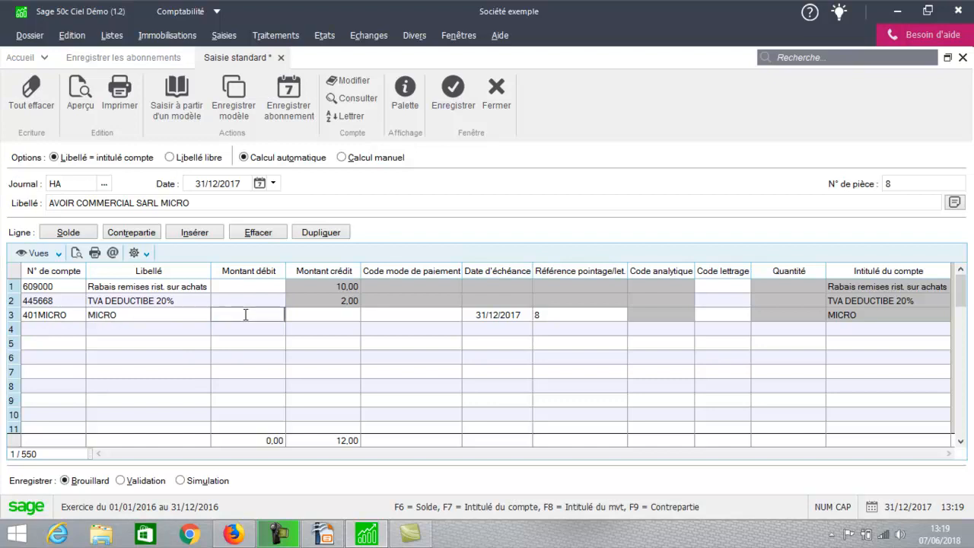
{"action": "type", "text": "12"}
{"action": "key", "text": "Tab"}
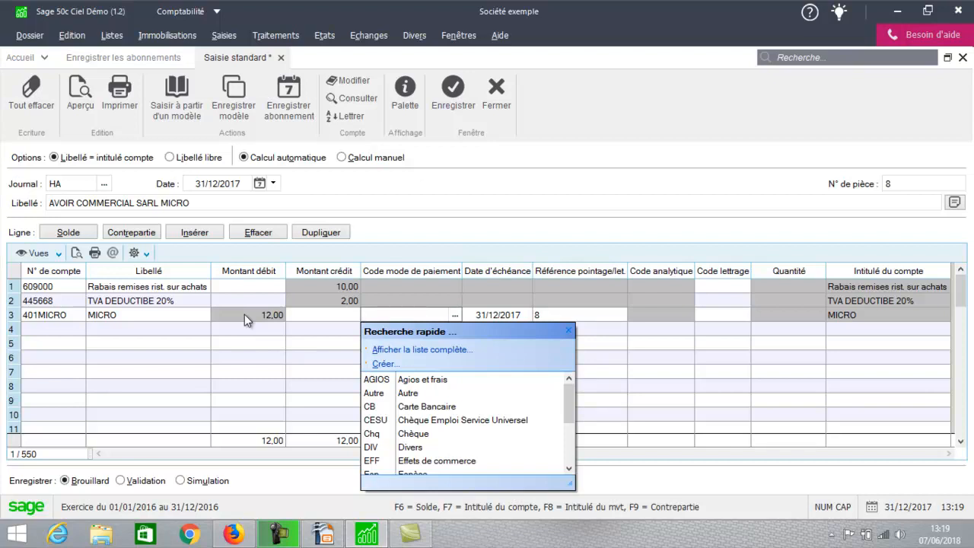
{"action": "left_click", "coordinate": [467, 96]}
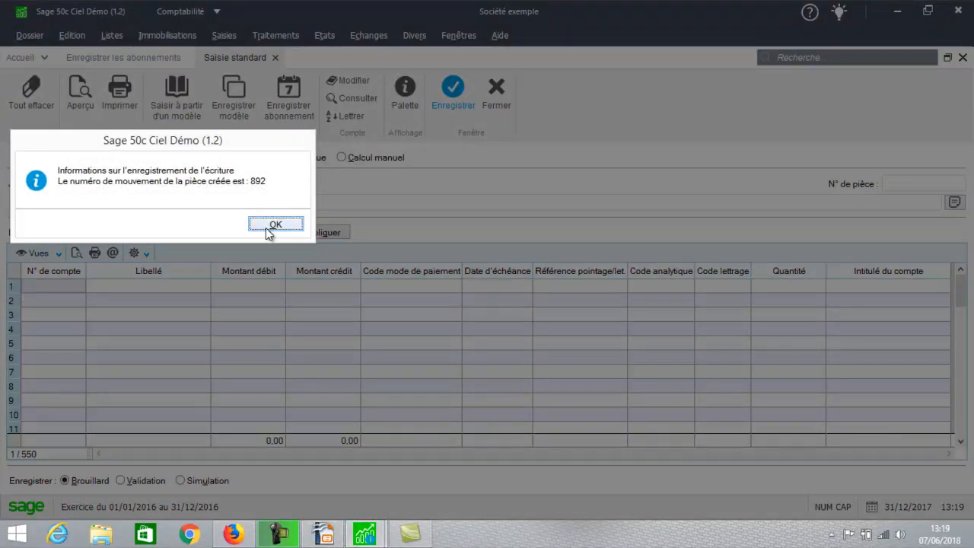
{"action": "left_click", "coordinate": [268, 227]}
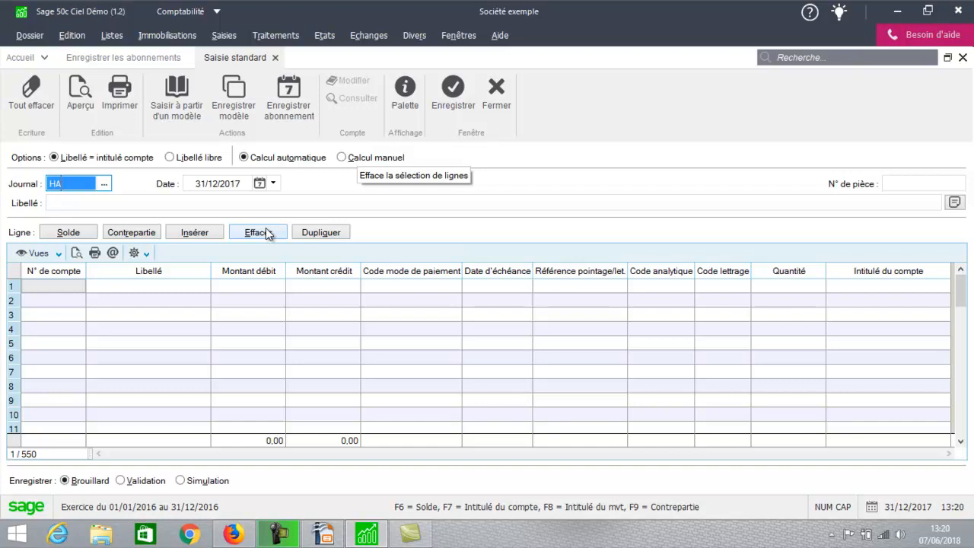
Switch to the OpenOffice Impress presentation to consult the supplier credit note 250 slide, and return to Sage 50c Ciel
{"action": "left_click", "coordinate": [326, 536]}
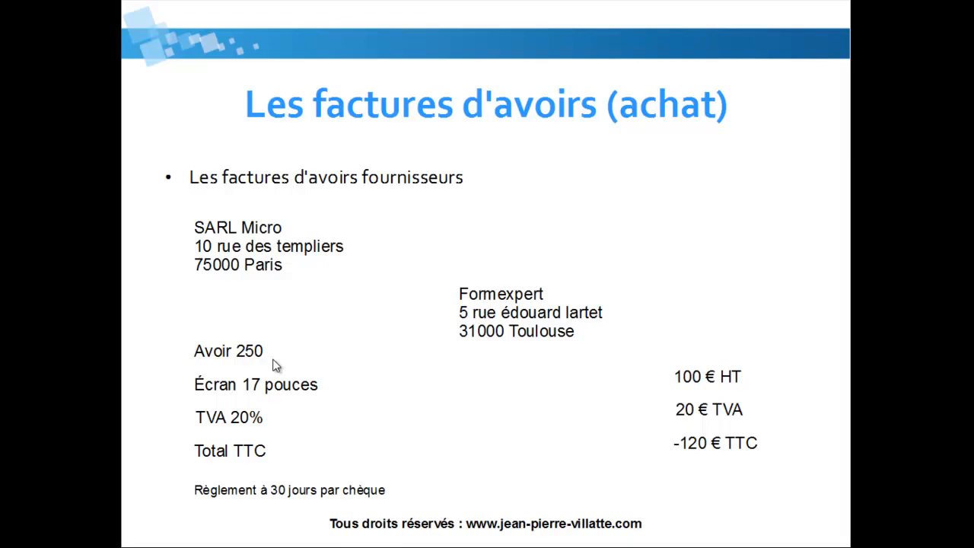
{"action": "key", "text": "Escape"}
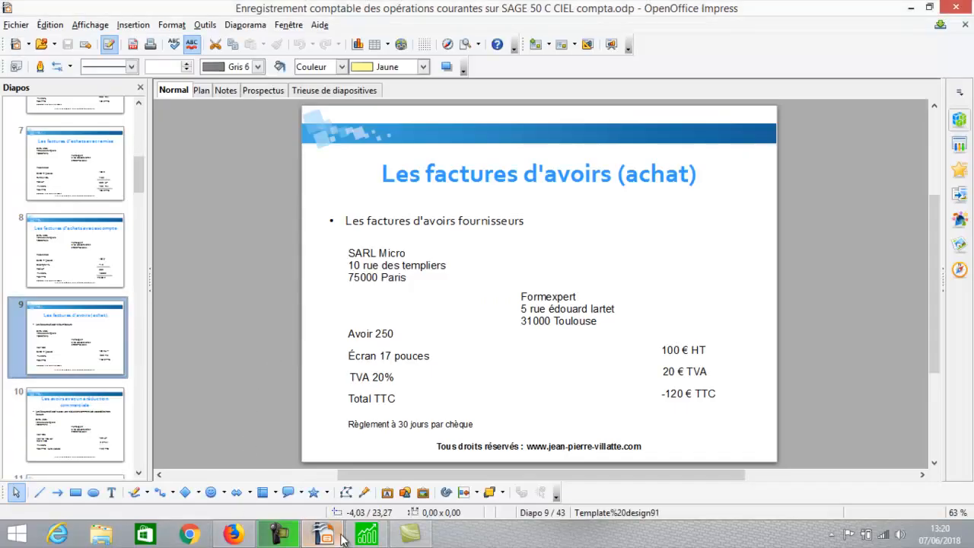
{"action": "left_click", "coordinate": [353, 537]}
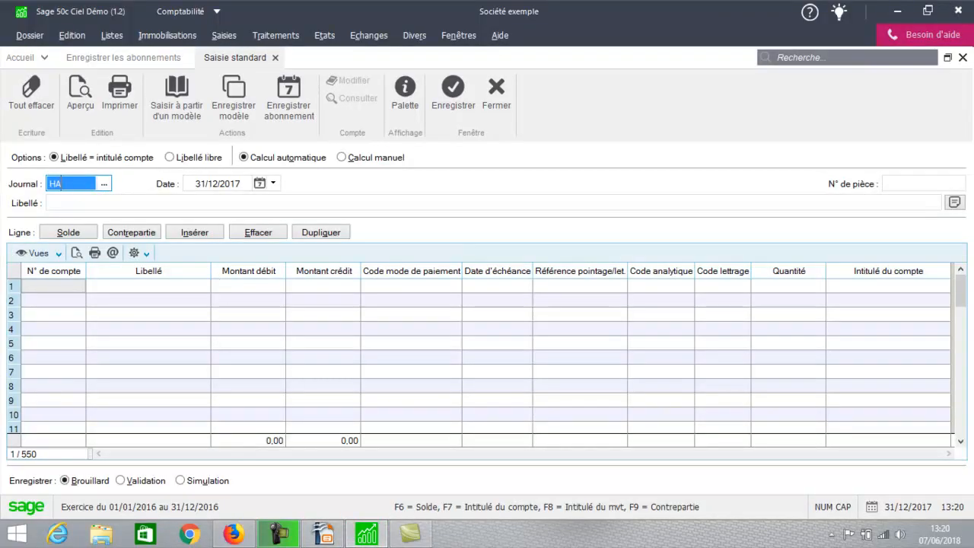
Set the new entry's document number to 9 and its description to "AVOIR NO 250 SUR FACT 251"
{"action": "left_click", "coordinate": [944, 184]}
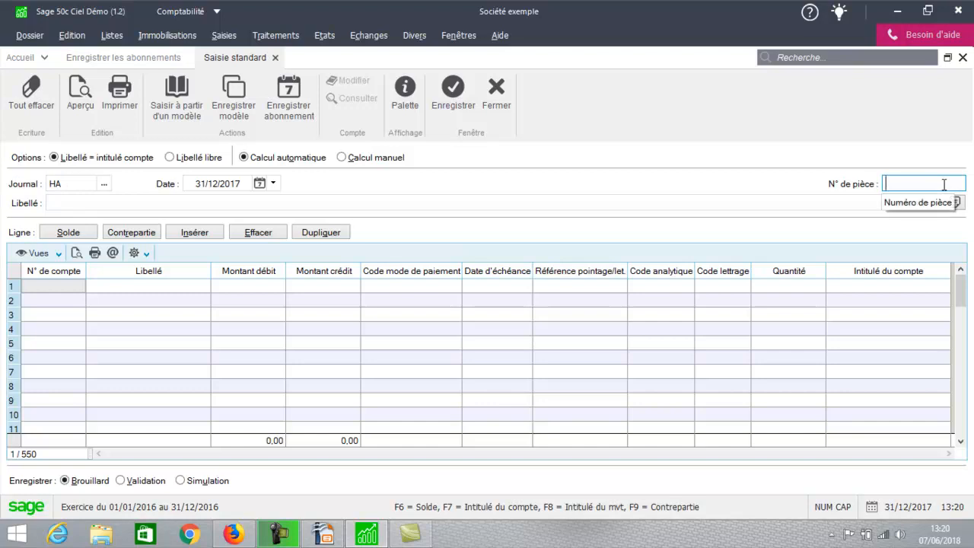
{"action": "type", "text": "9"}
{"action": "left_click", "coordinate": [373, 201]}
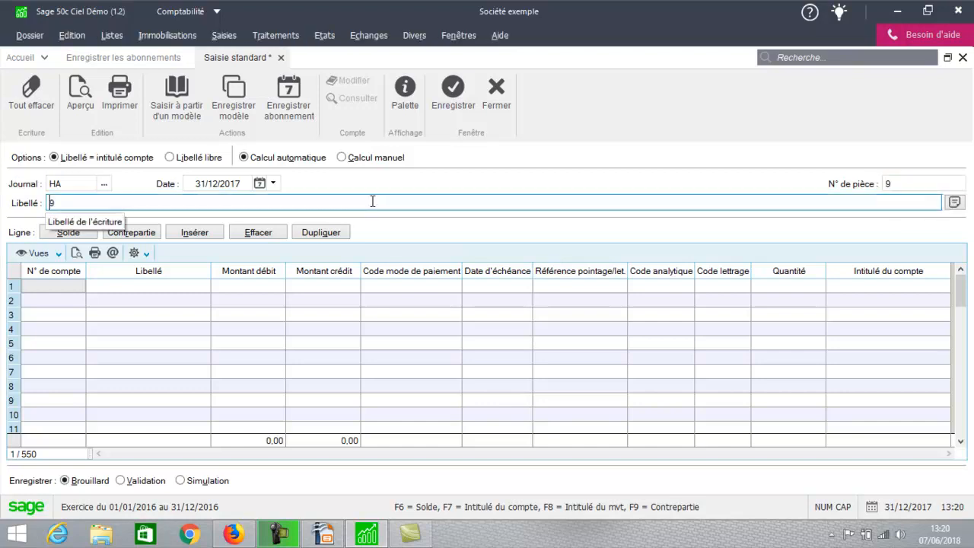
{"action": "type", "text": "AVOIR NO 250 S"}
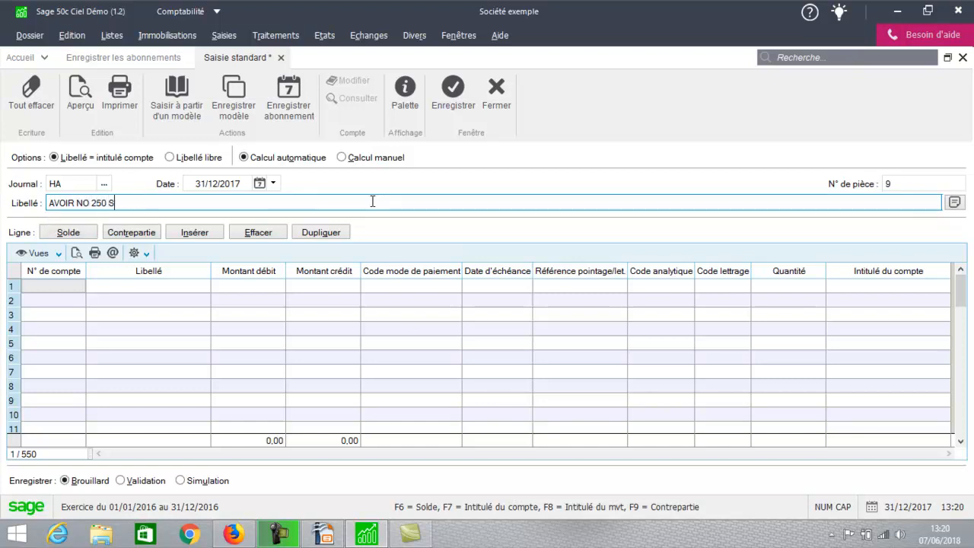
{"action": "type", "text": "UR FACT"}
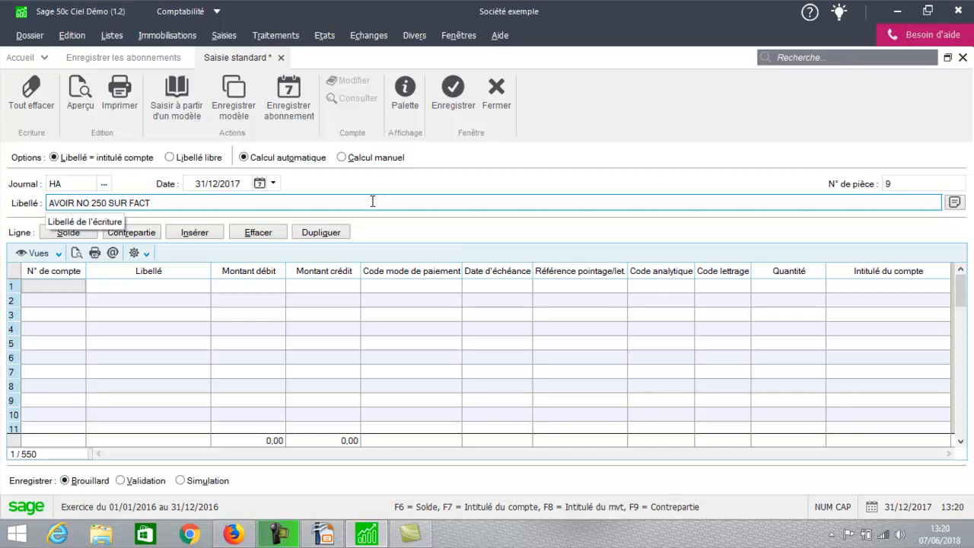
{"action": "type", "text": " 251"}
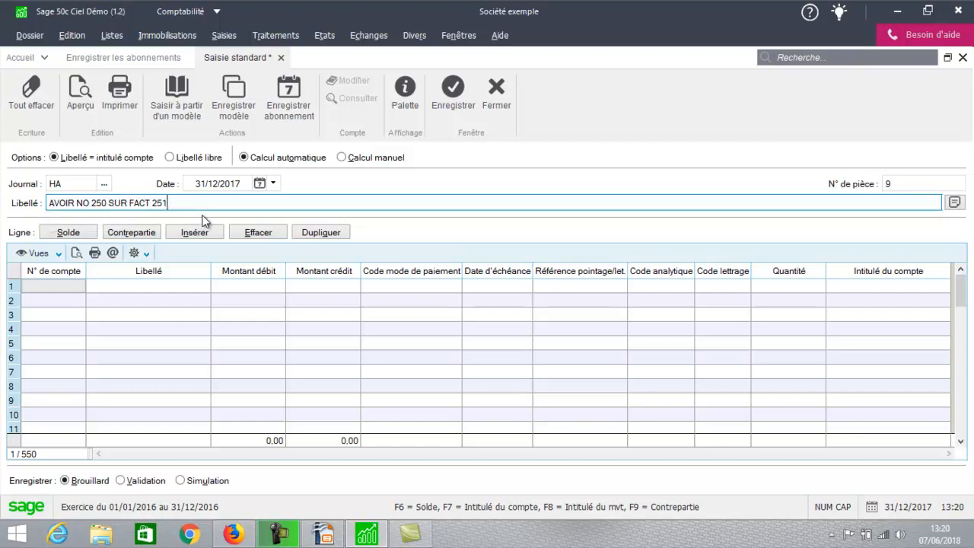
Fill the first line with account 607000, Achats de marchandises, and a credit of 100
{"action": "left_click", "coordinate": [55, 284]}
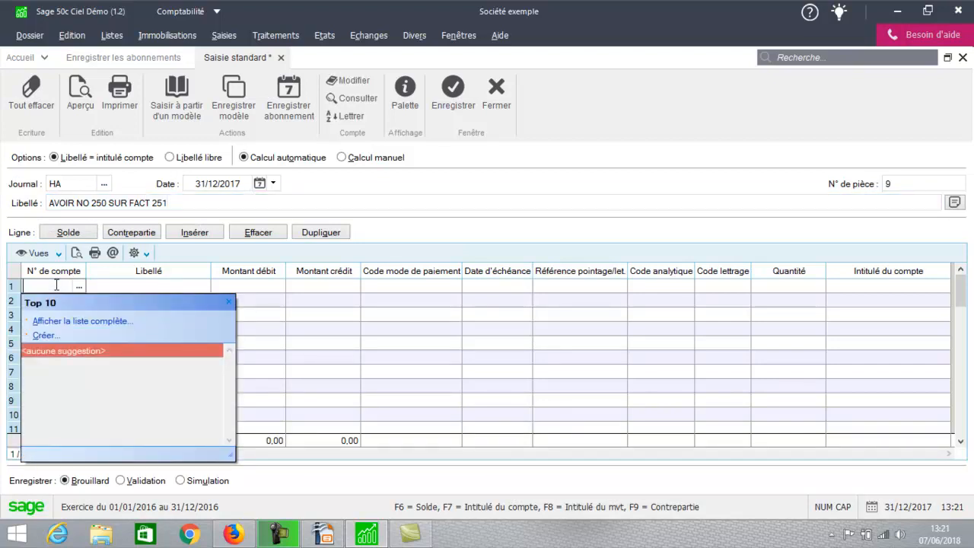
{"action": "type", "text": "607"}
{"action": "key", "text": "Tab"}
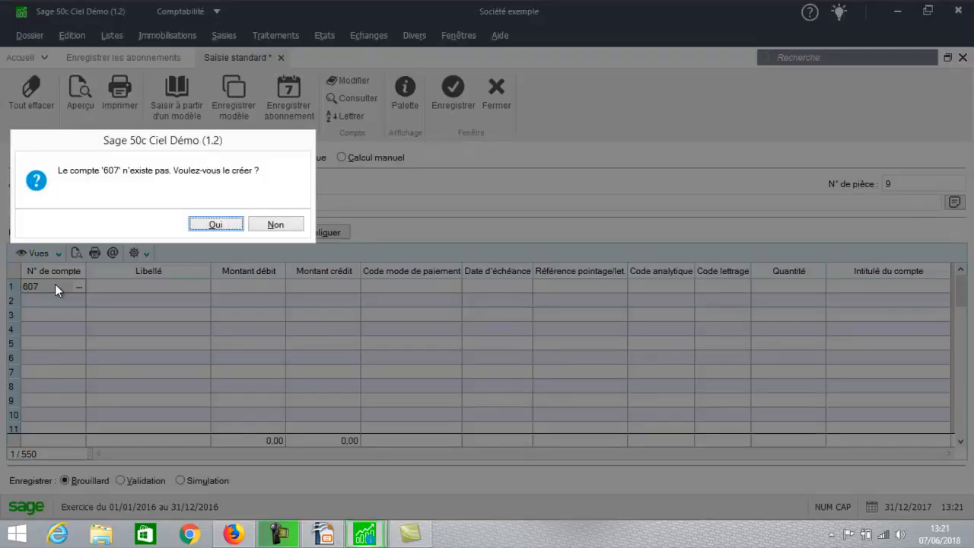
{"action": "key", "text": "Return"}
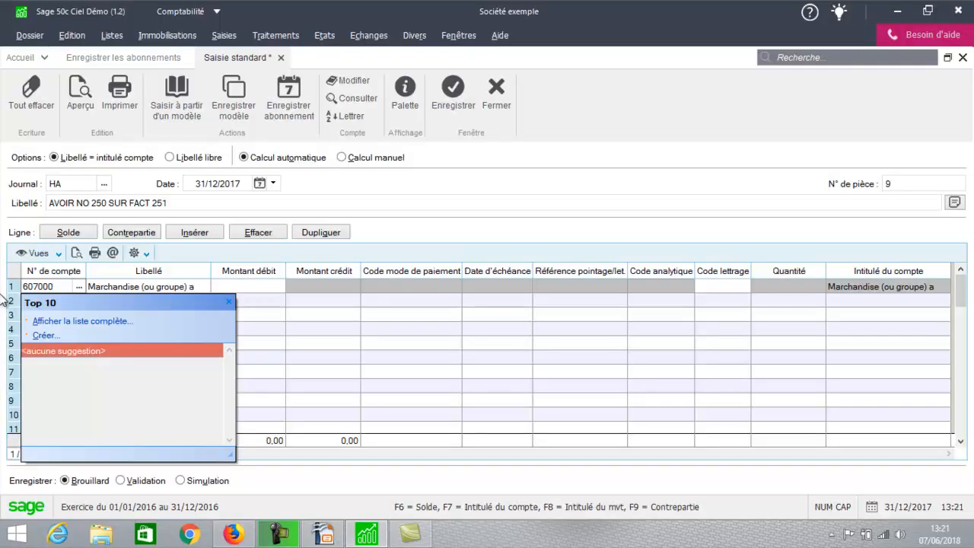
{"action": "key", "text": "Tab"}
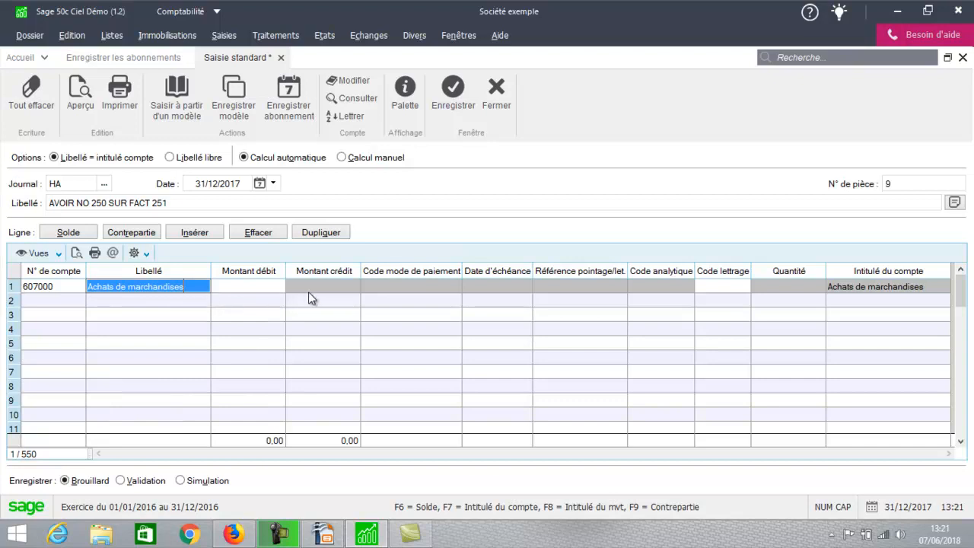
{"action": "left_click", "coordinate": [309, 292]}
{"action": "type", "text": "100"}
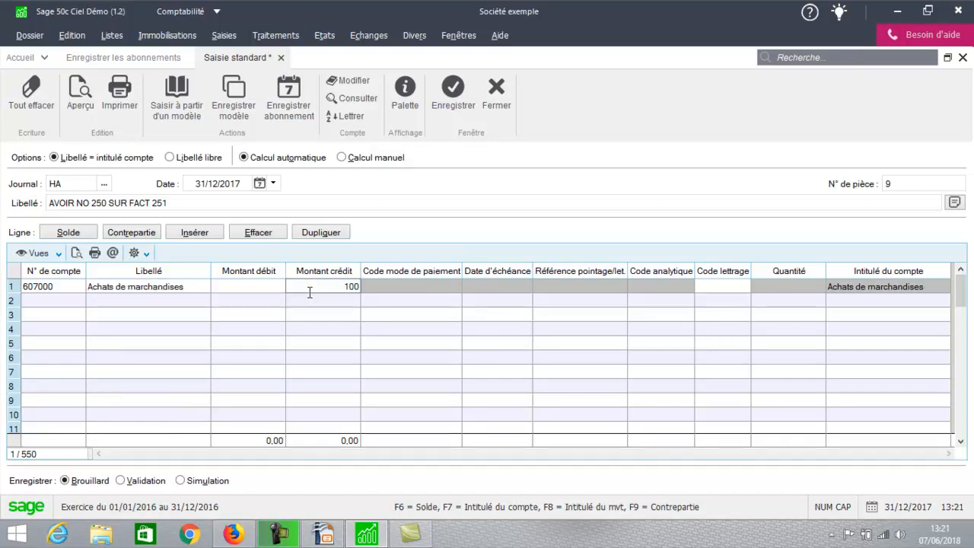
{"action": "key", "text": "Return"}
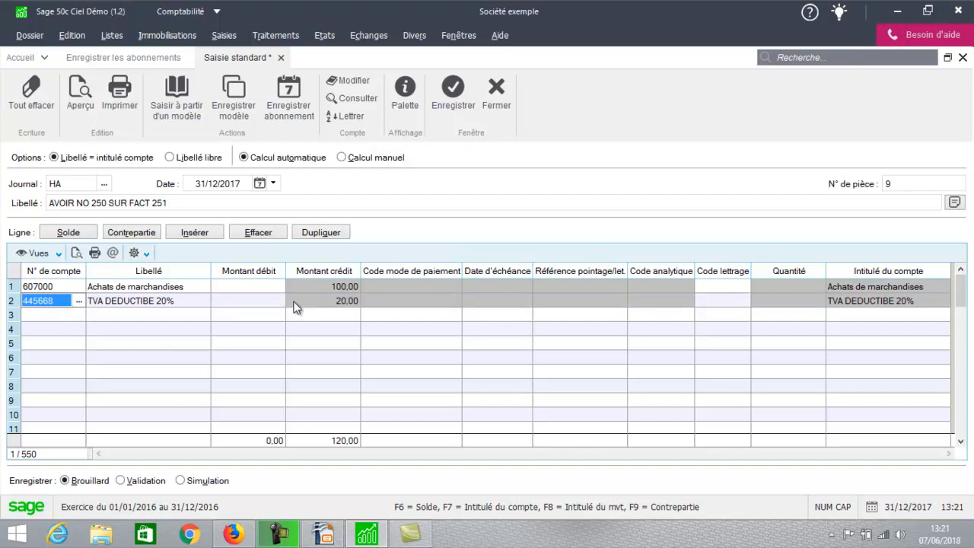
{"action": "left_click", "coordinate": [67, 313]}
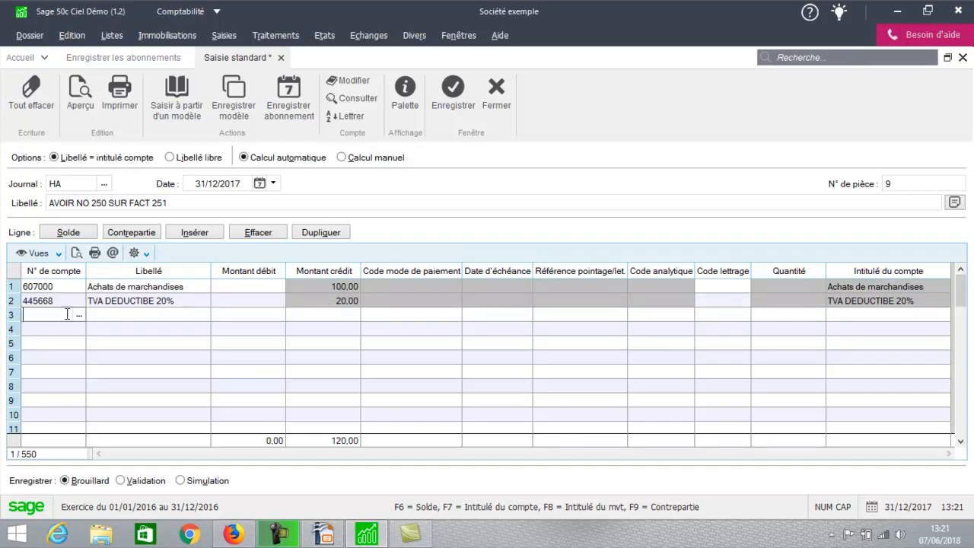
{"action": "type", "text": "410"}
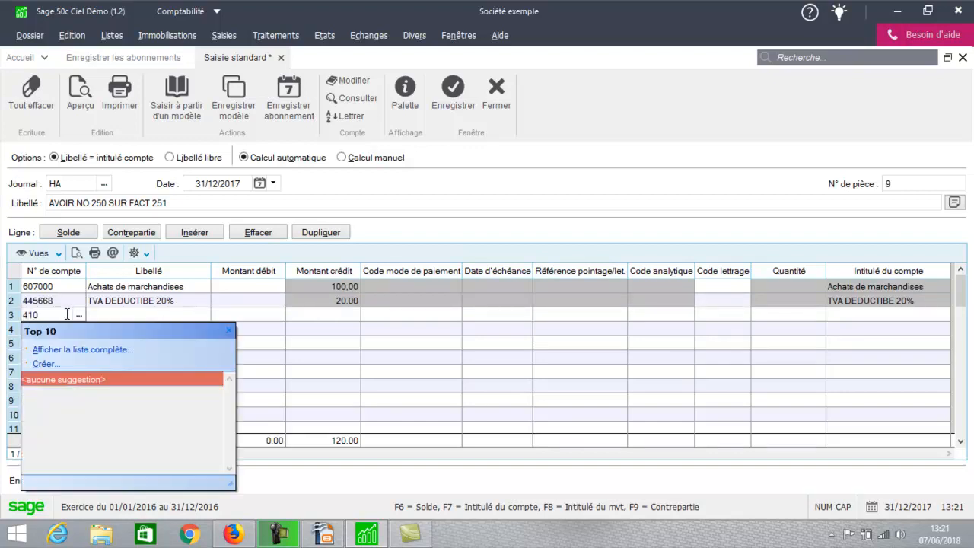
{"action": "type", "text": "MICRO"}
{"action": "key", "text": "Tab"}
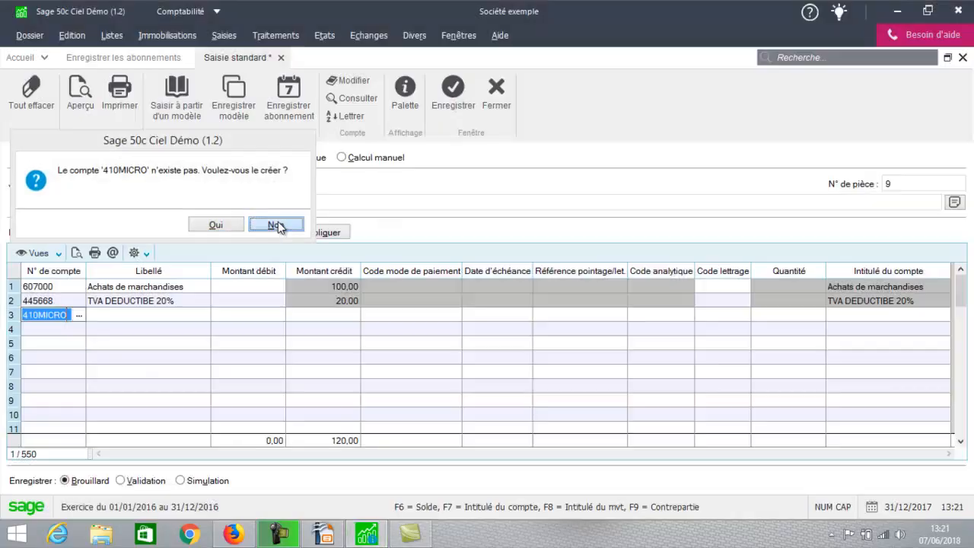
{"action": "left_click", "coordinate": [276, 224]}
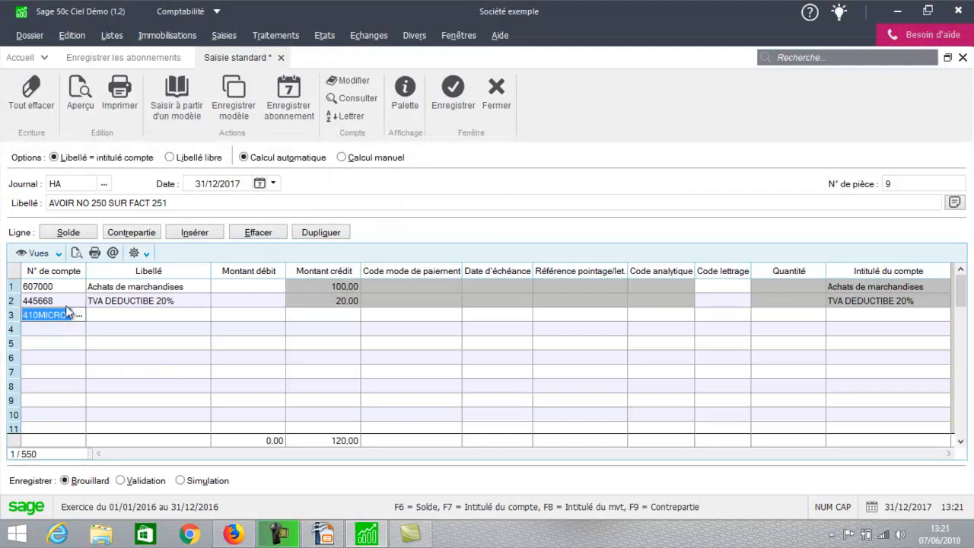
Enter supplier account 401MICRO on the third line with a debit of 120 and save the entry
{"action": "type", "text": "401MICRO"}
{"action": "left_click", "coordinate": [248, 315]}
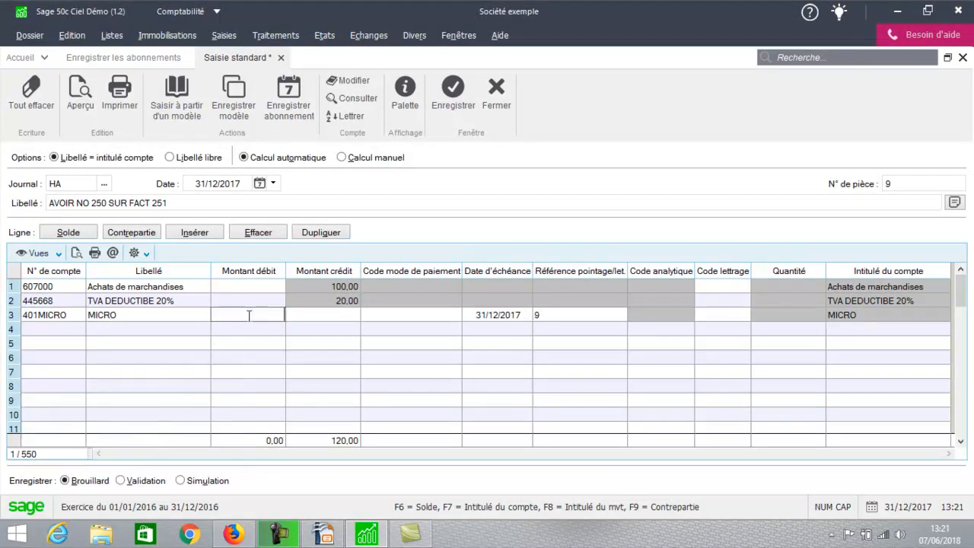
{"action": "type", "text": "120"}
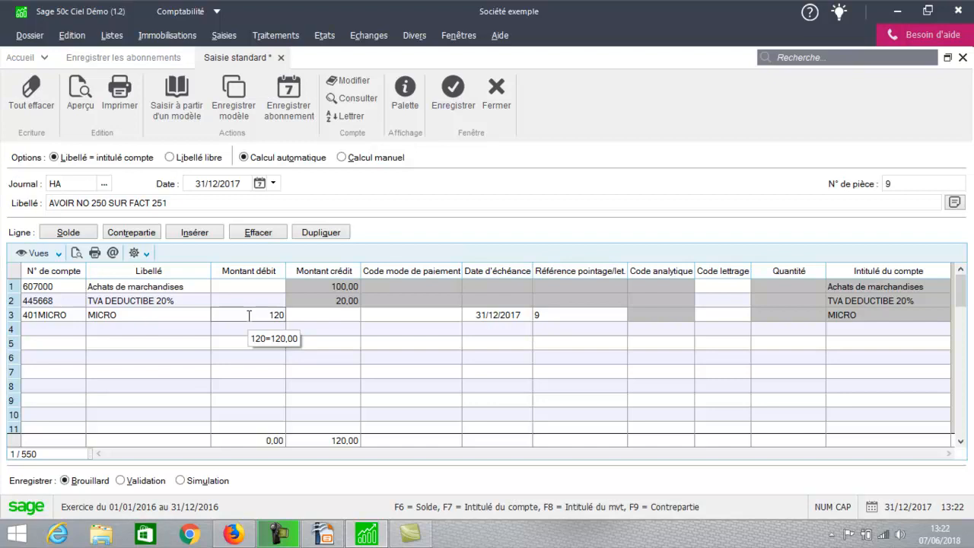
{"action": "left_click", "coordinate": [456, 103]}
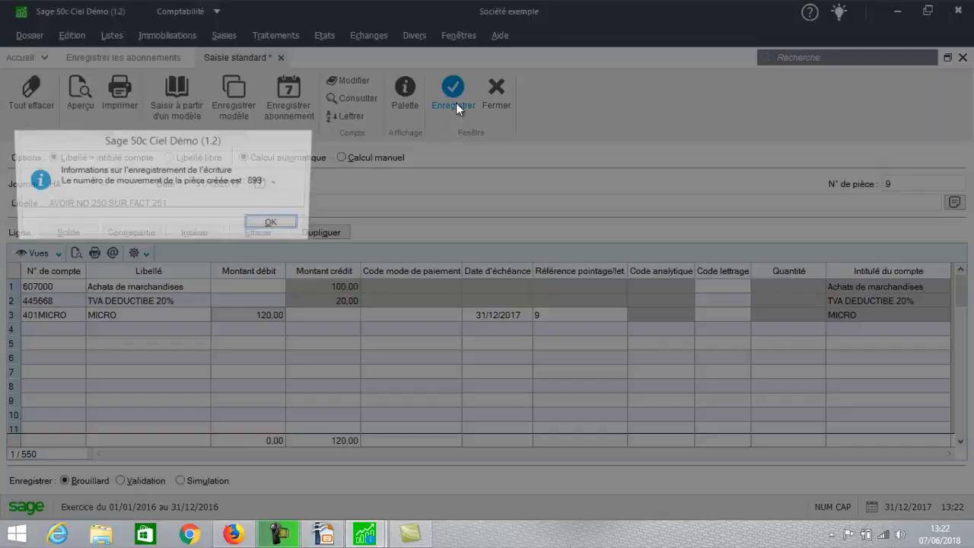
{"action": "left_click", "coordinate": [274, 224]}
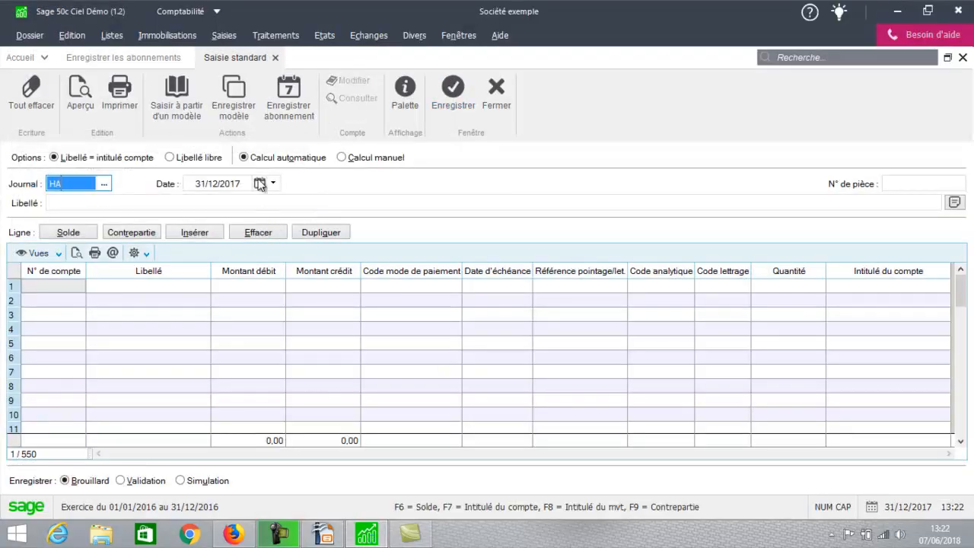
Open the account work view (Travail sur un compte) and load supplier account 401MICRO
{"action": "left_click", "coordinate": [264, 35]}
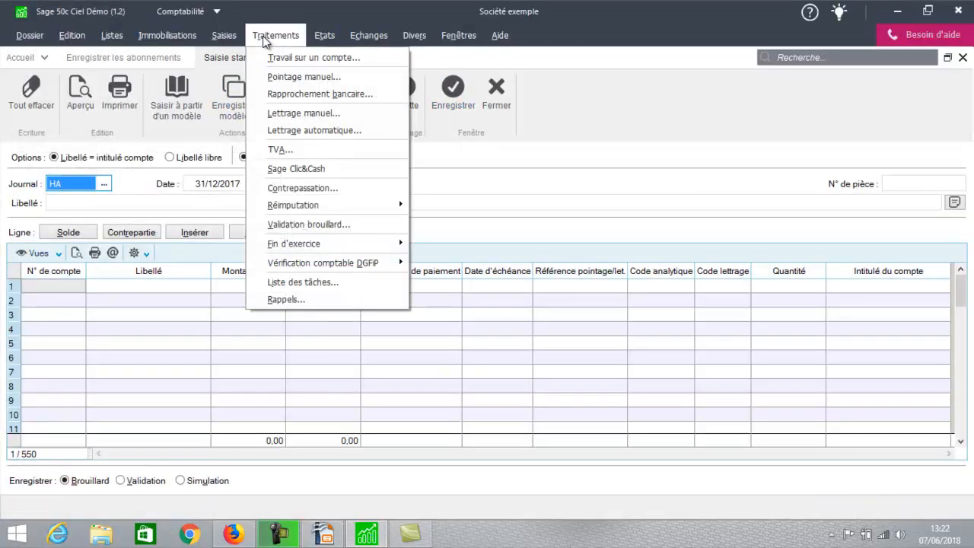
{"action": "left_click", "coordinate": [272, 58]}
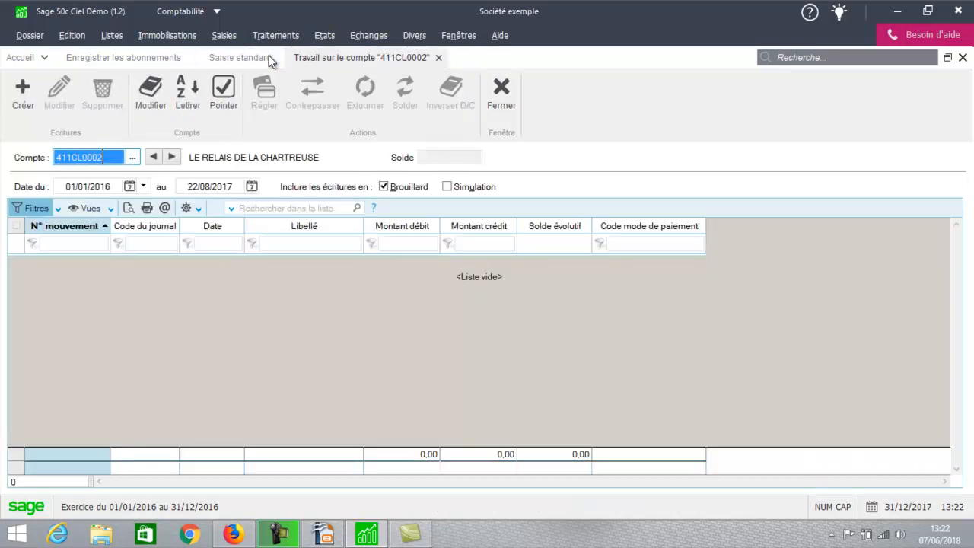
{"action": "type", "text": "401MICRO"}
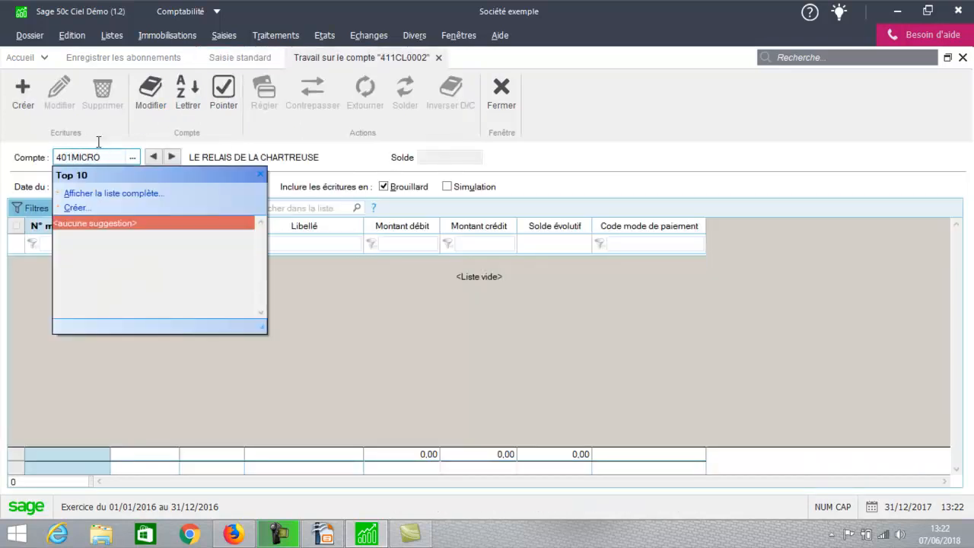
{"action": "key", "text": "Tab"}
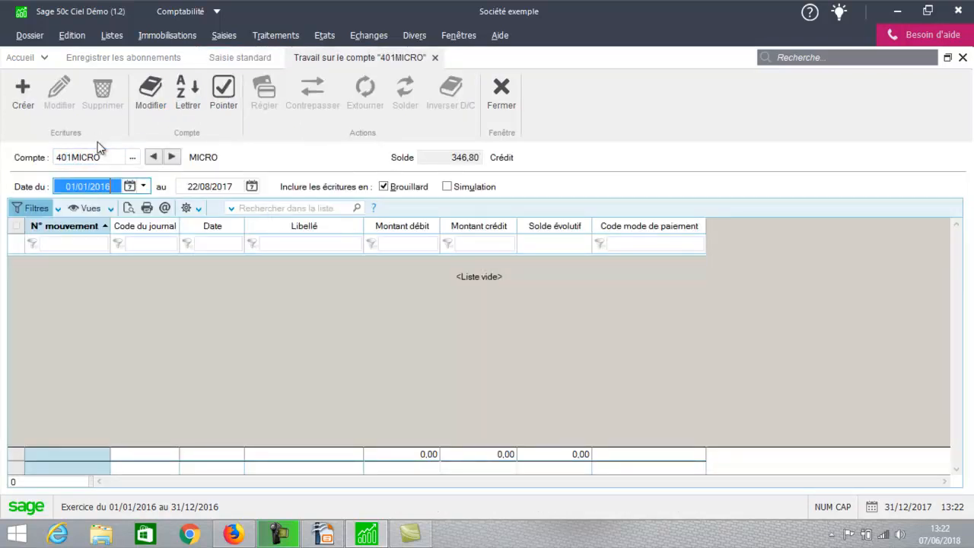